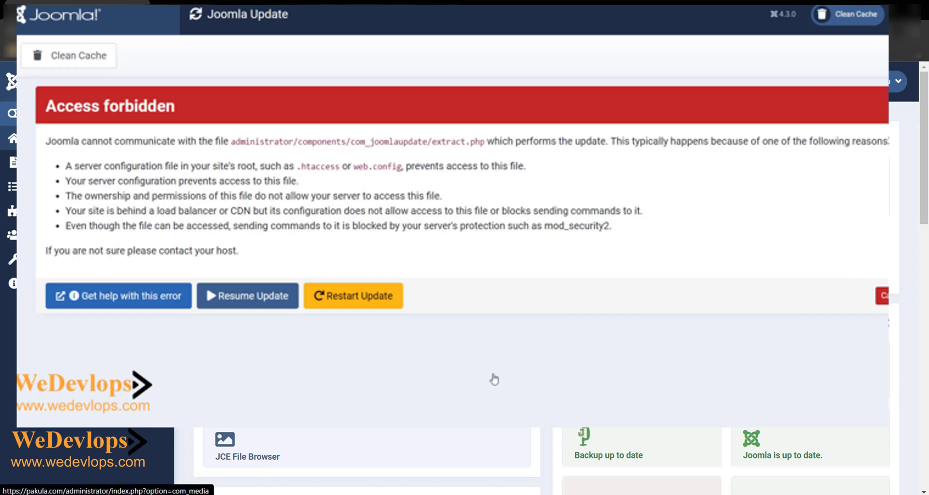
- Reload the Home Dashboard and open the Joomla 4.3.2 update from its notifications
scroll(493, 379, down, 3)
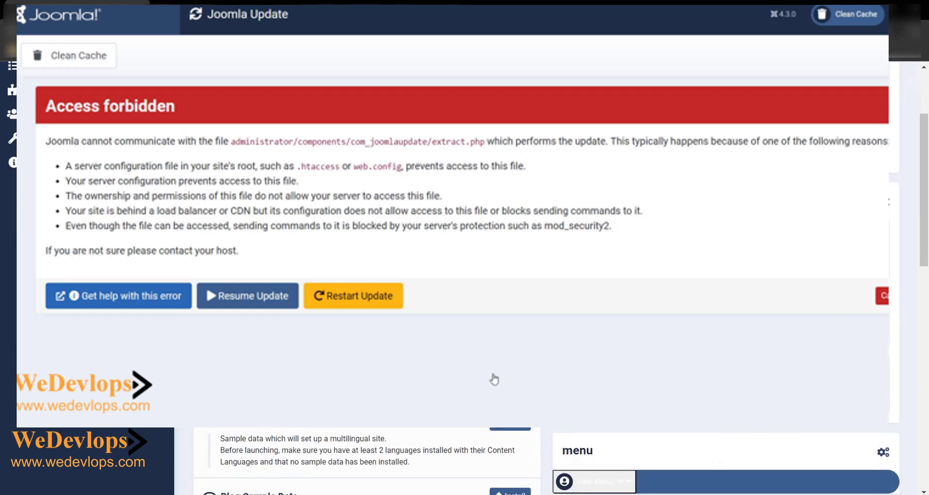
scroll(494, 379, up, 3)
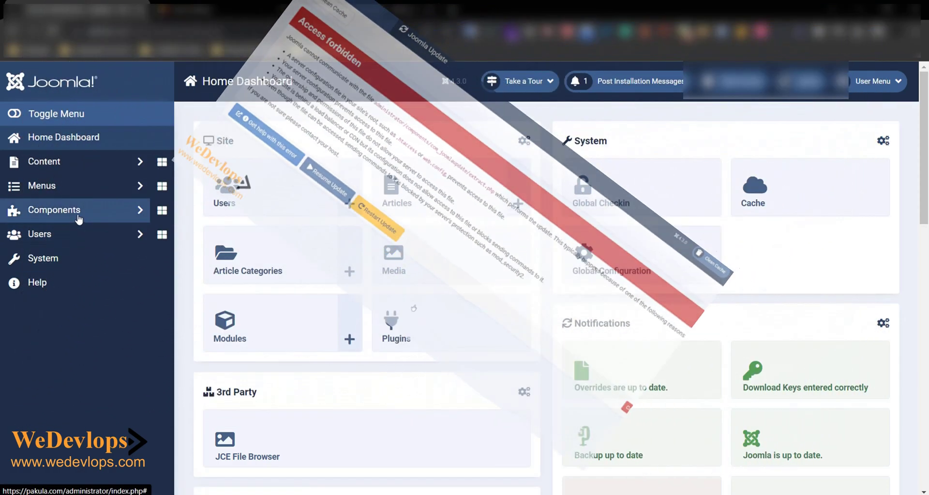
click(72, 143)
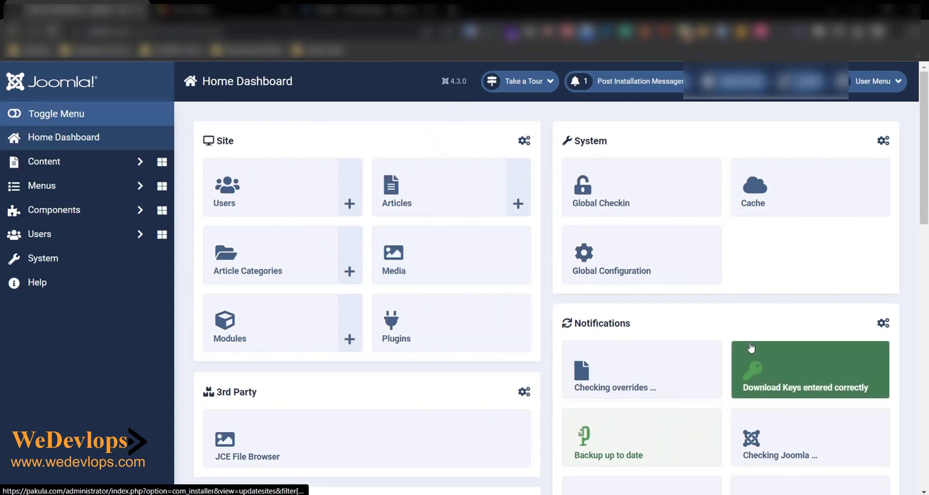
scroll(706, 338, down, 3)
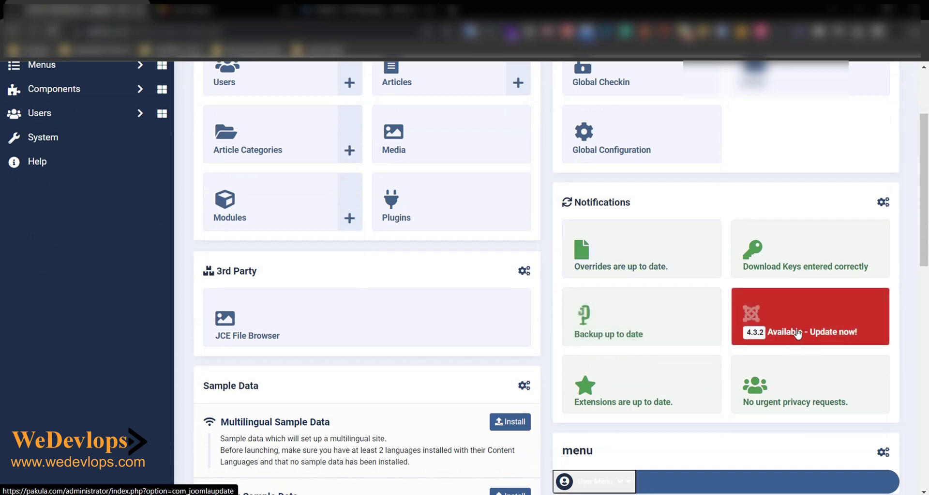
click(798, 334)
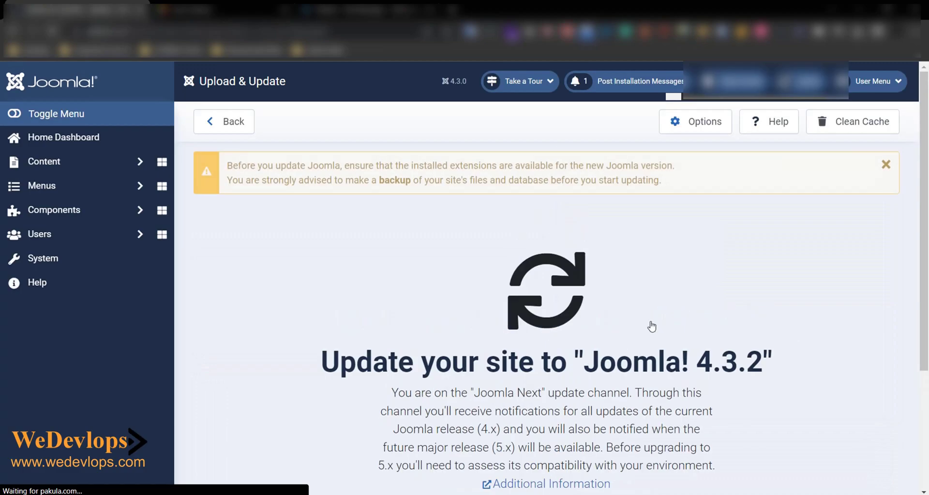
- Acknowledge that a backup is recommended and try to start the update to Joomla 4.3.2
scroll(551, 288, down, 2)
scroll(551, 288, down, 1)
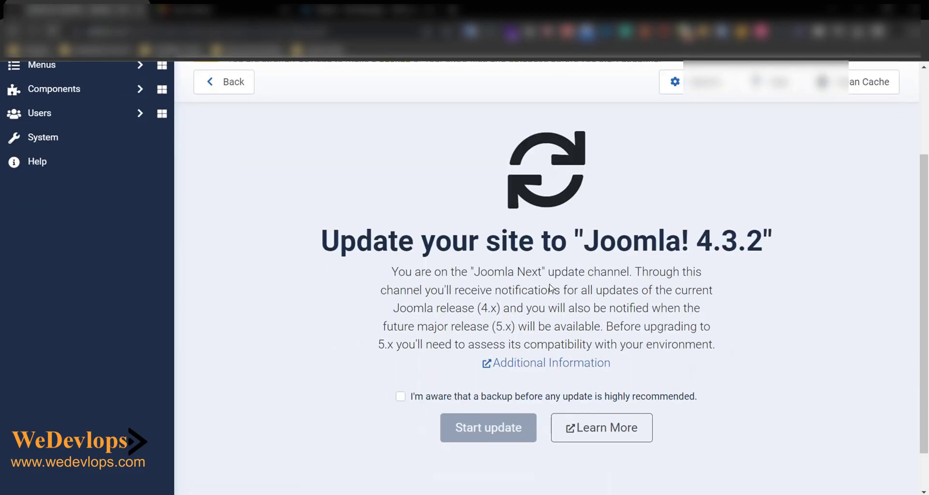
click(401, 396)
click(479, 434)
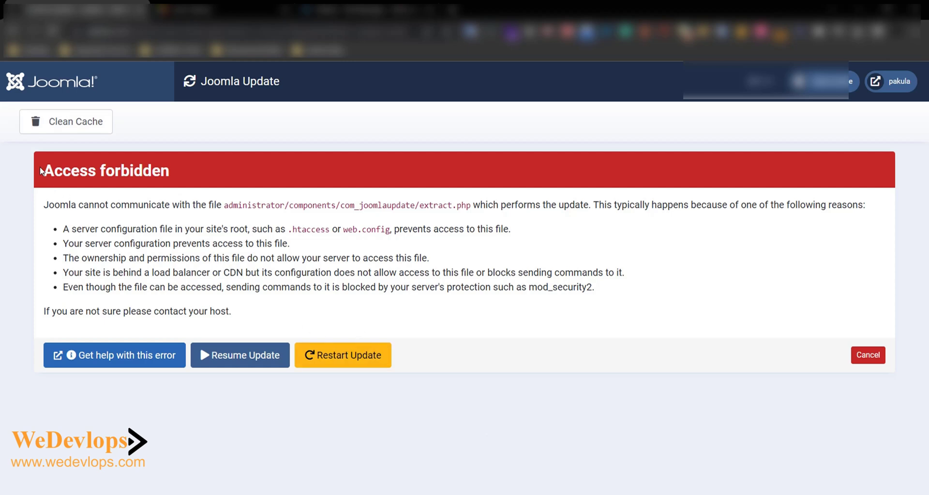
- Try to clean the cache and resume the update from the Access forbidden error, and cancel the update
drag(43, 170, 248, 306)
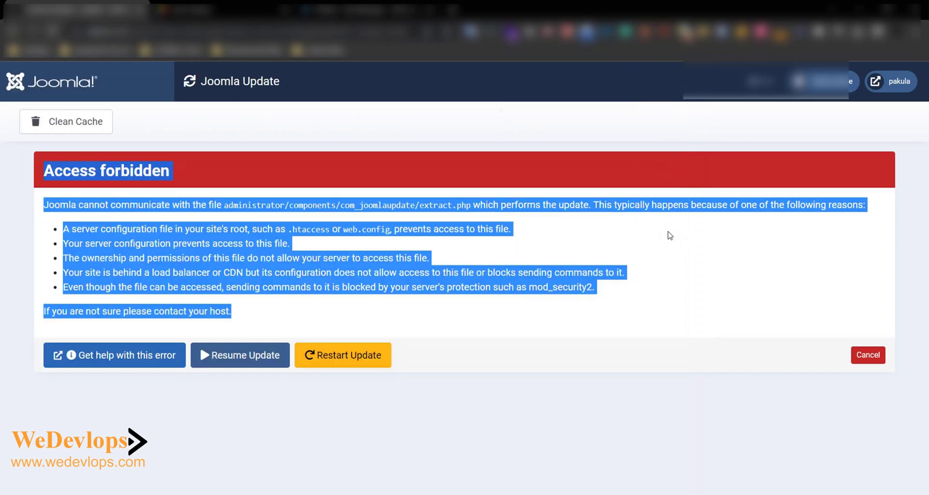
click(670, 236)
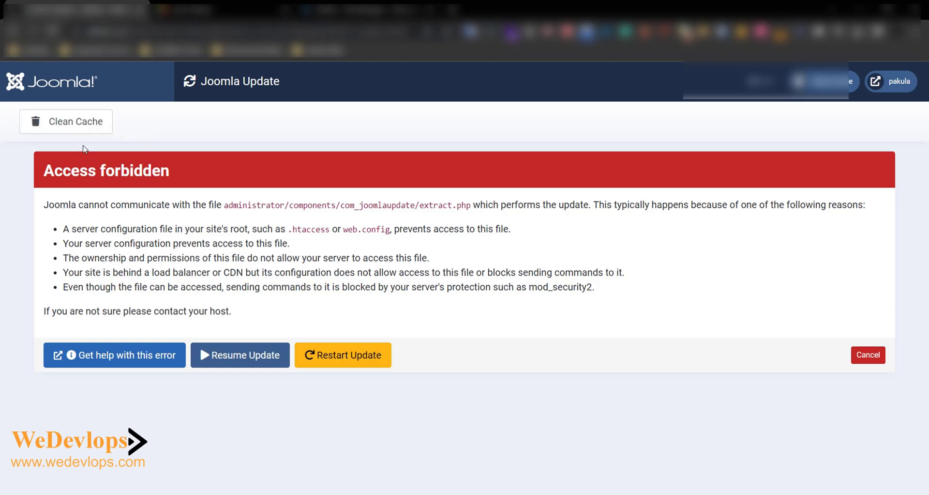
click(79, 128)
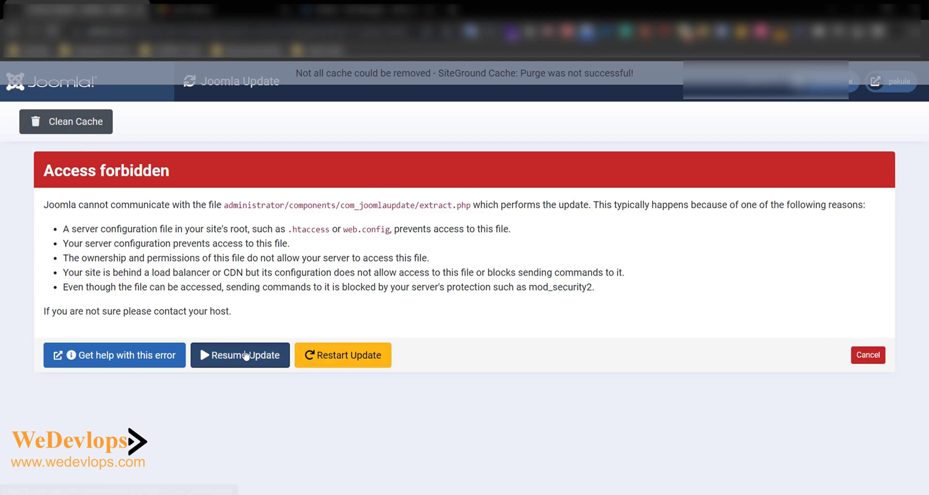
click(243, 357)
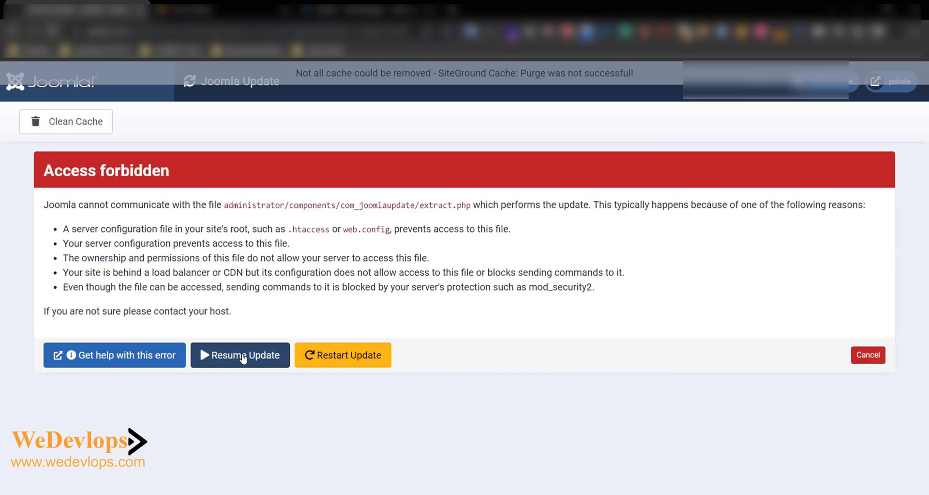
click(871, 357)
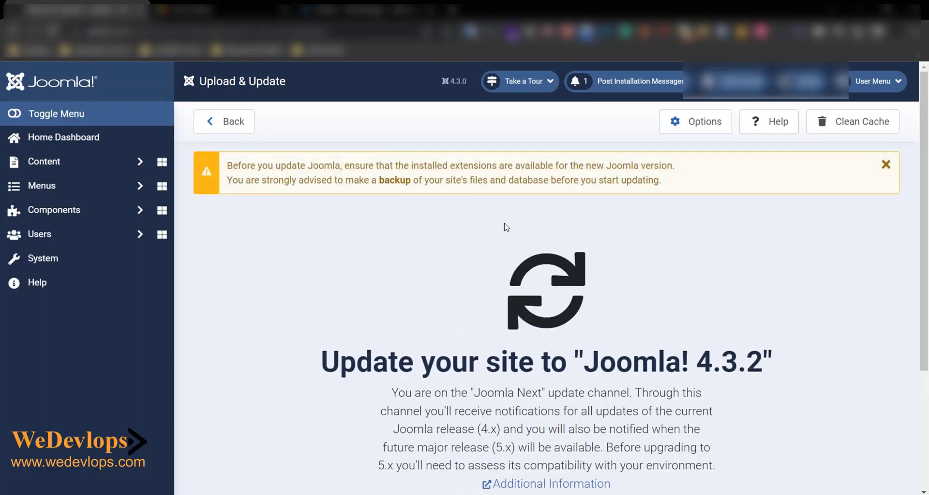
scroll(506, 213, down, 3)
scroll(508, 218, up, 1)
scroll(504, 224, up, 2)
- Switch to FileZilla and rename the server's .htaccess file to .htaccess_existing_good
key(alt+Tab)
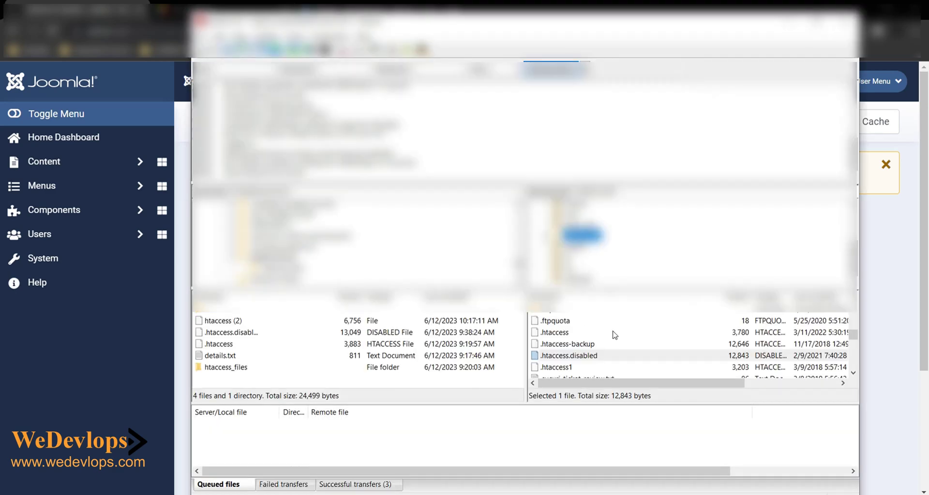
click(556, 333)
click(557, 335)
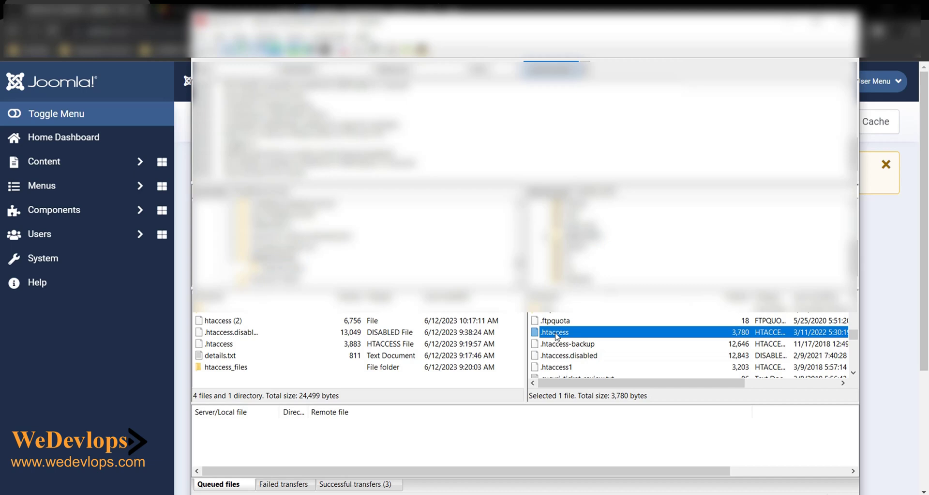
right_click(557, 335)
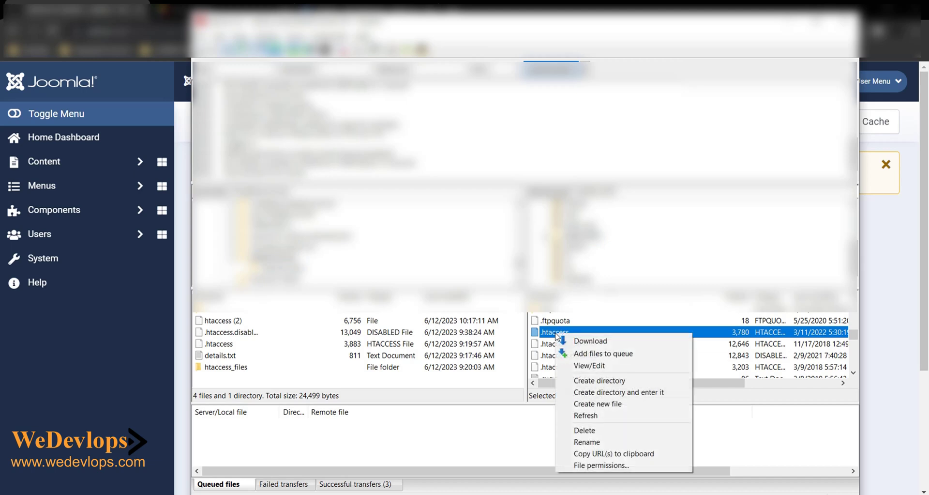
click(586, 442)
click(575, 332)
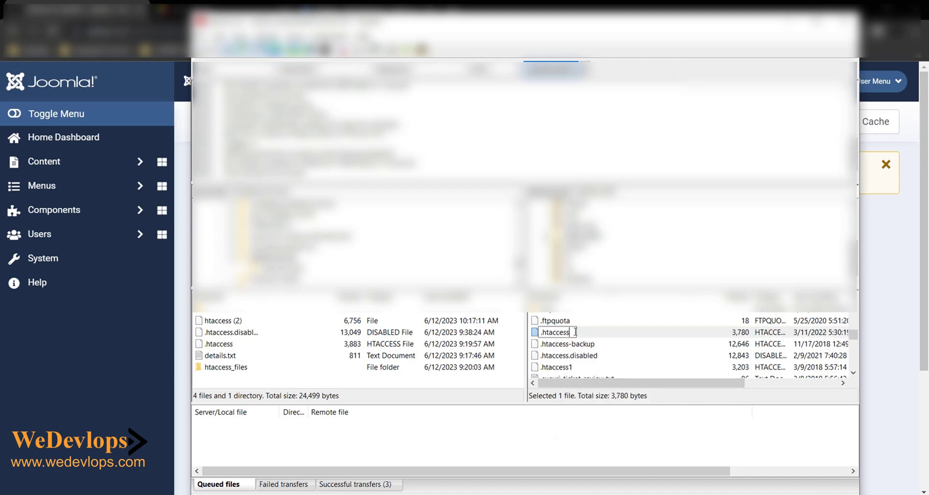
text(_existing_good)
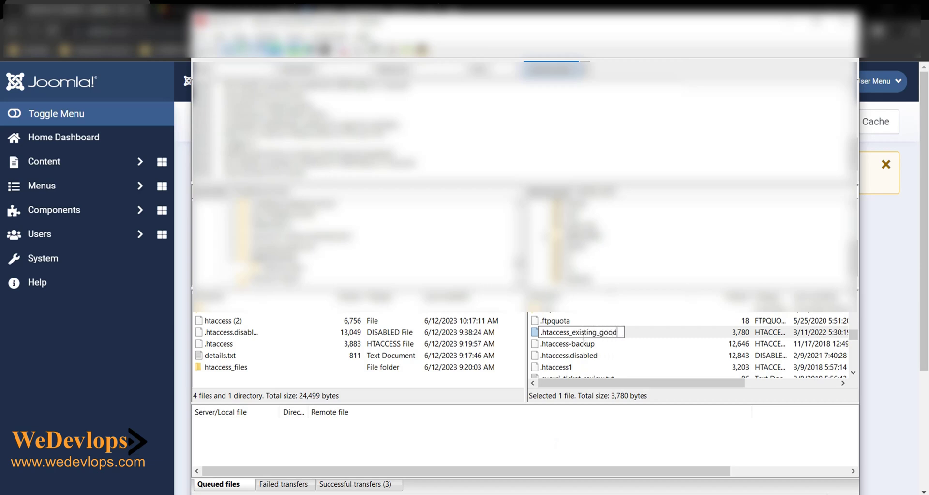
key(Escape)
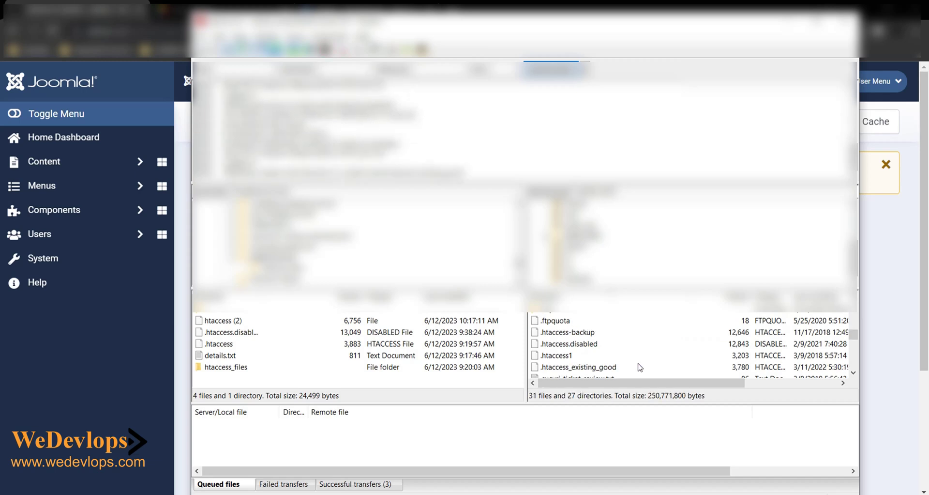
- Upload the local htaccess (2) file to the server
click(234, 321)
right_click(234, 321)
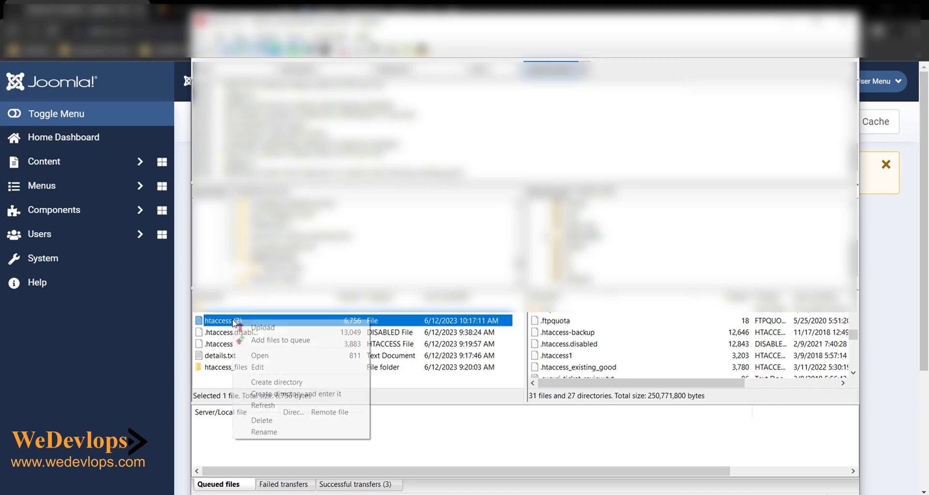
click(254, 328)
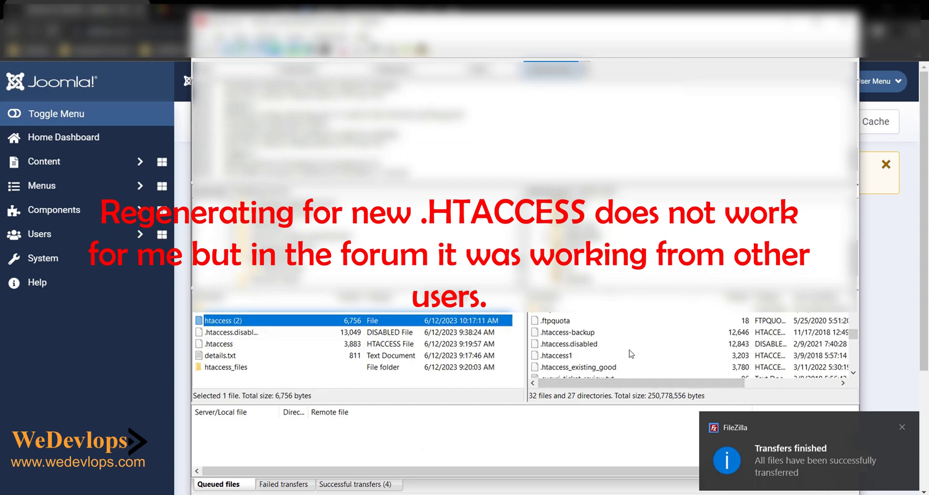
- Rename the server's htaccess.txt file to .htaccess and switch to the browser to check the site
scroll(631, 354, down, 1)
scroll(632, 354, down, 2)
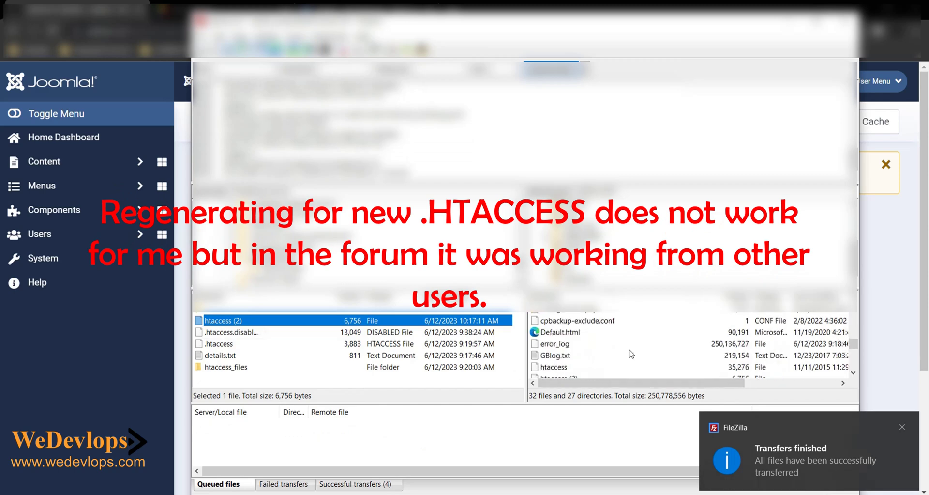
scroll(632, 354, down, 2)
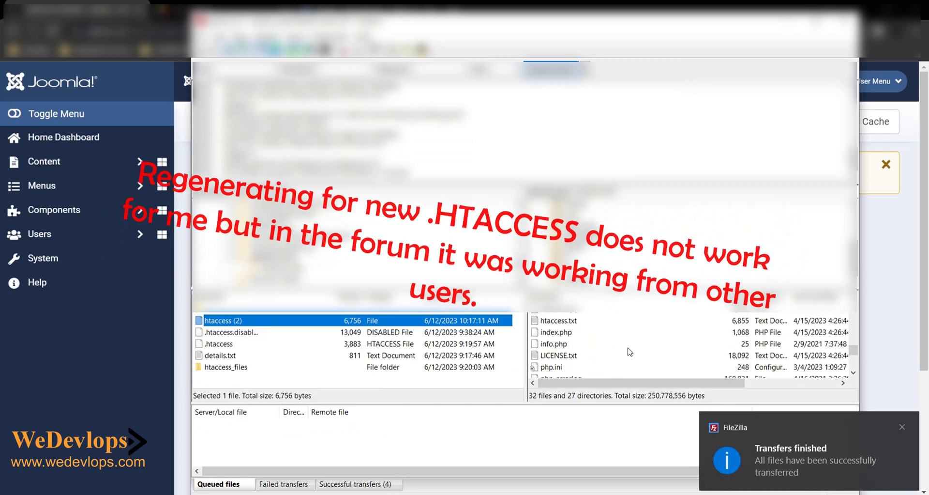
click(563, 312)
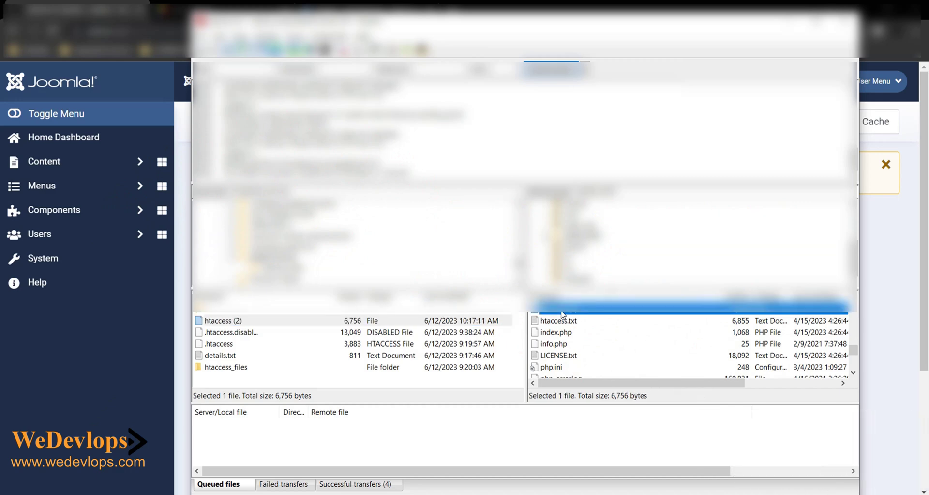
click(563, 321)
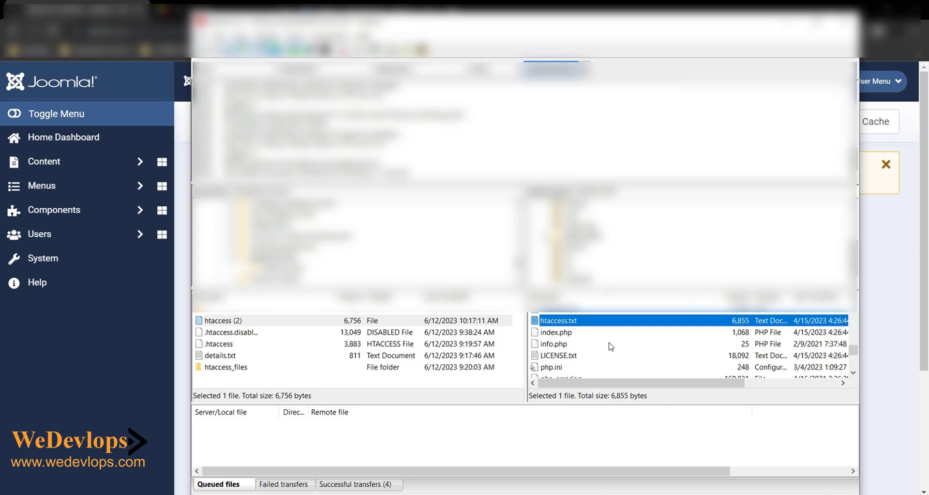
right_click(568, 324)
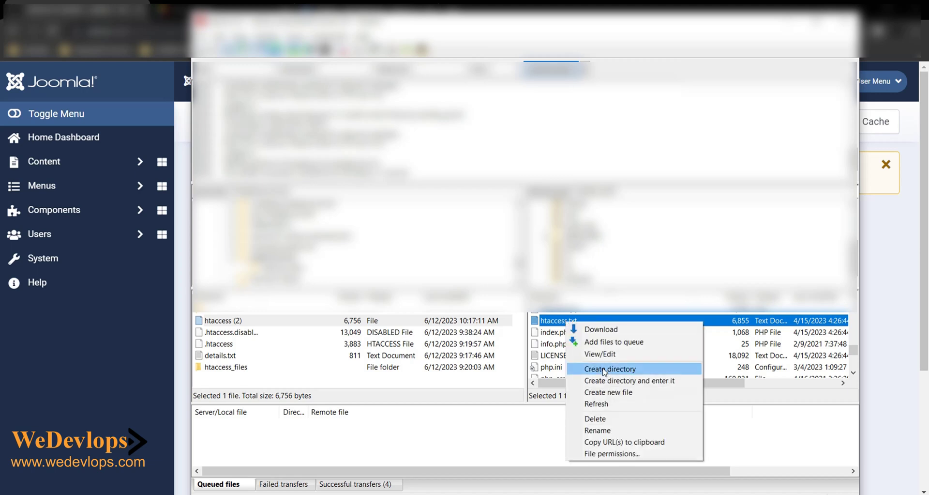
click(609, 430)
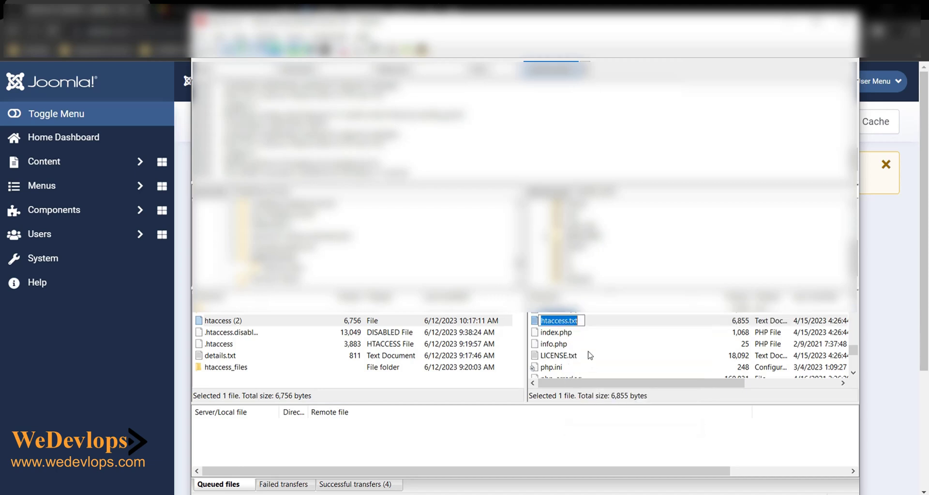
click(582, 320)
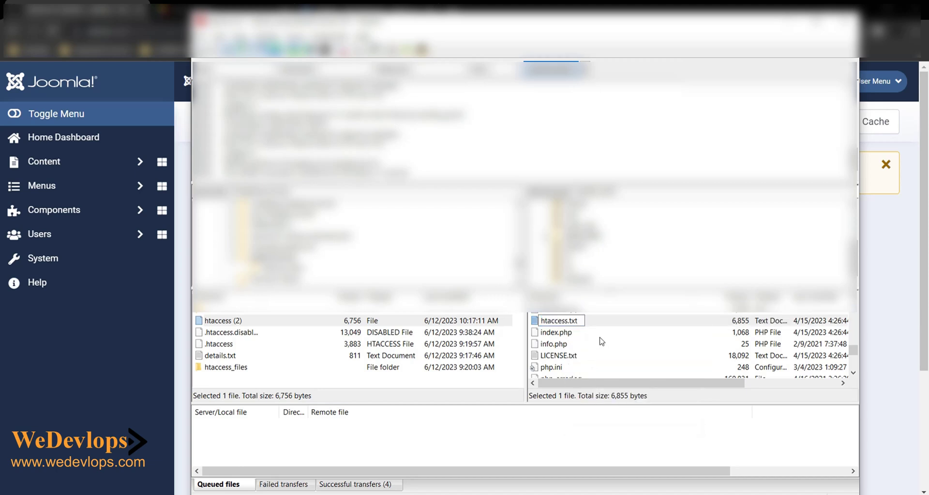
key(BackSpace)
key(BackSpace)
key(BackSpace)
key(BackSpace)
text(.)
key(Return)
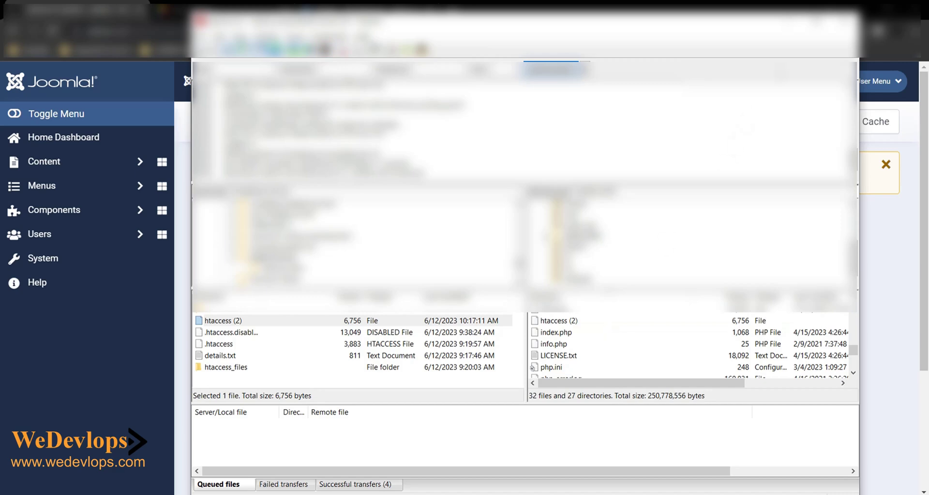
key(alt+Tab)
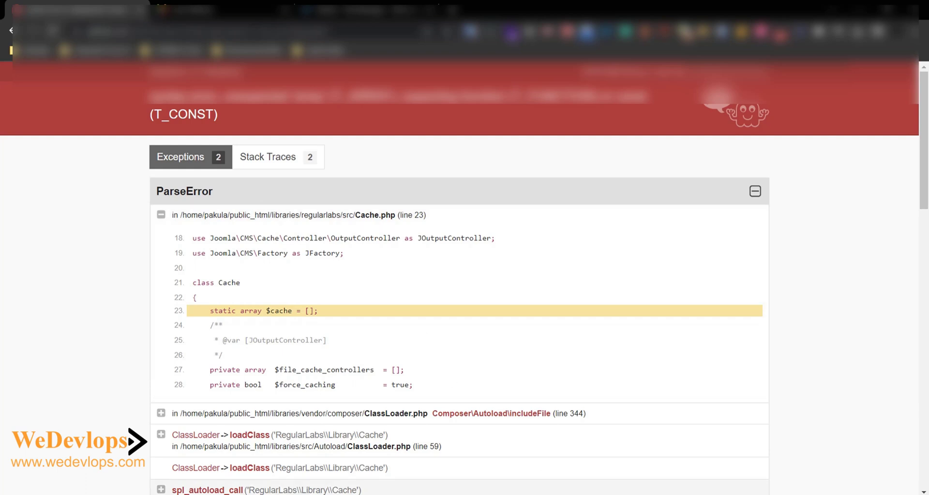
- Switch back to FileZilla and rename the server's htaccess file to htaccess_not_working
key(alt+Tab)
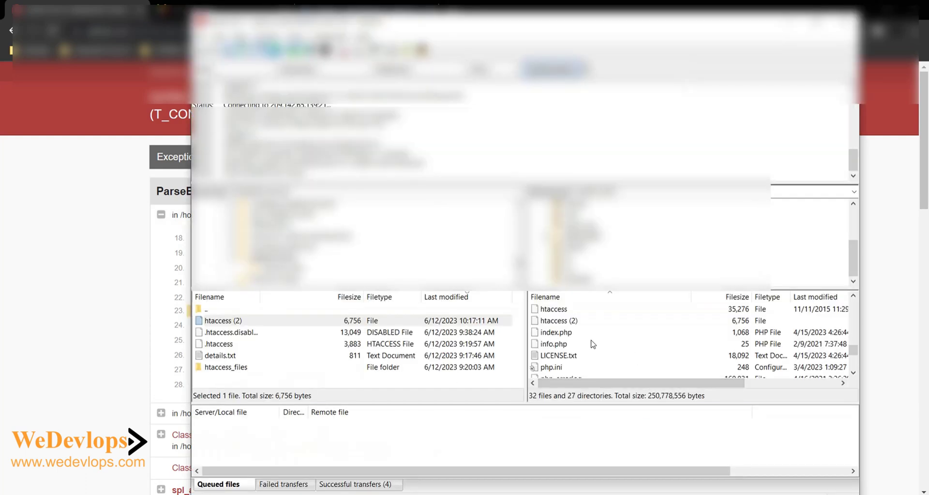
right_click(557, 311)
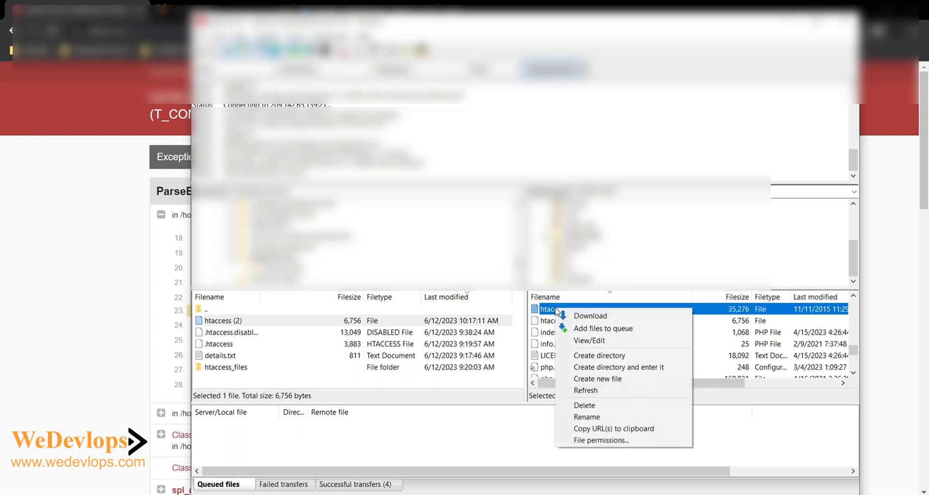
click(587, 417)
click(572, 308)
text(_not_o)
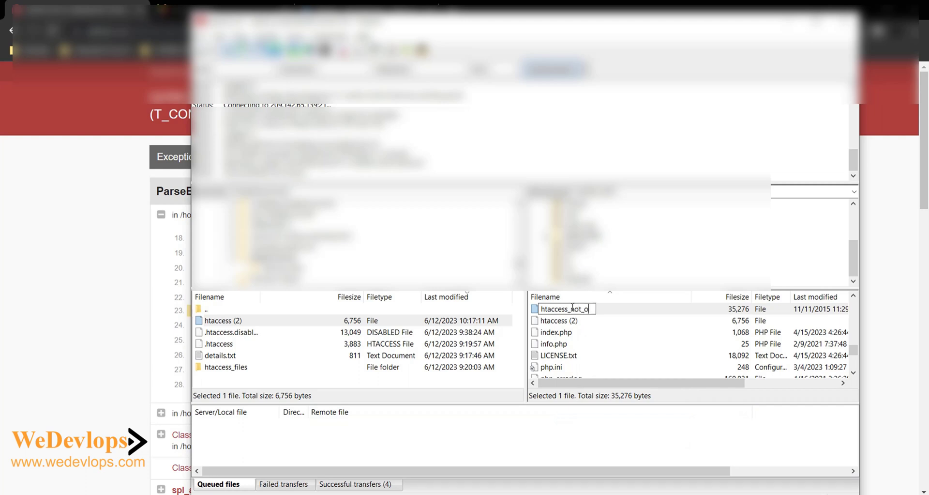
key(BackSpace)
text(working)
key(Return)
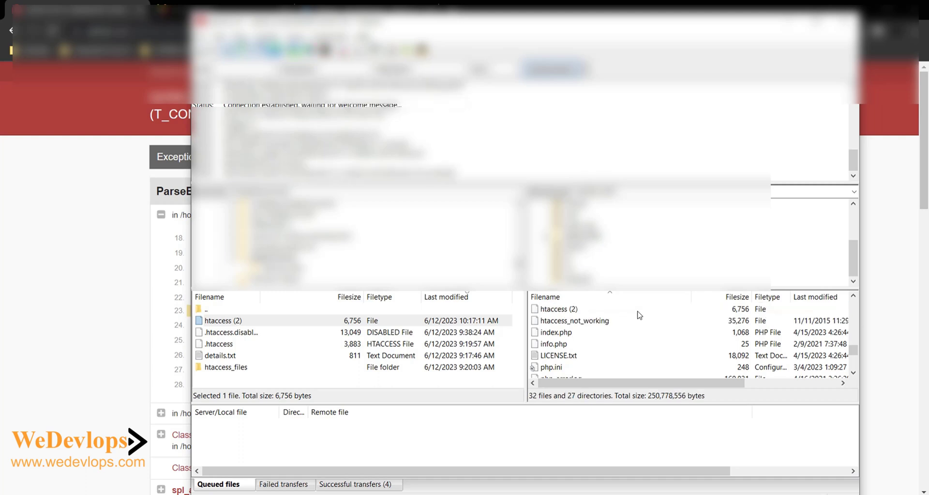
- Try to rename the server's htaccess (2) file to .htaccess, cancelling the resulting dialog
click(566, 311)
right_click(565, 311)
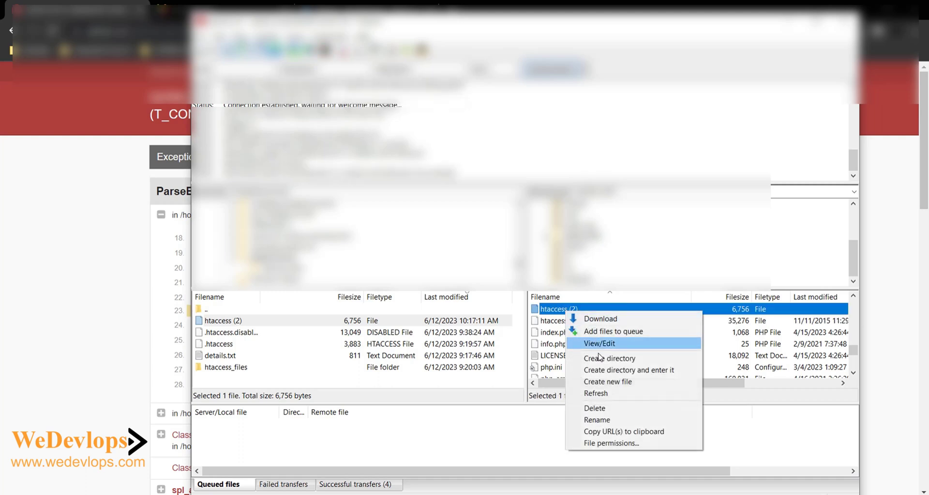
click(604, 420)
click(582, 310)
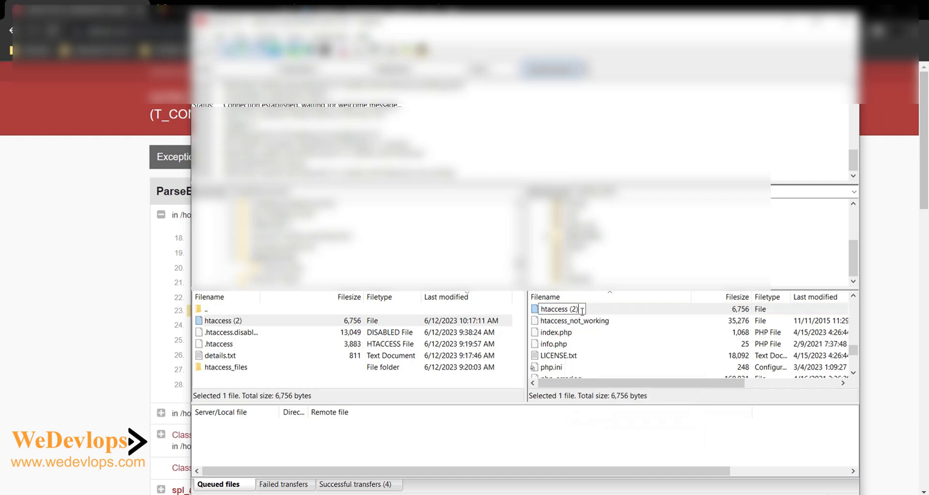
key(BackSpace)
key(BackSpace)
key(BackSpace)
key(BackSpace)
key(Left)
key(Left)
key(Left)
key(Left)
key(Left)
key(Left)
key(Left)
key(Left)
text(.)
key(Return)
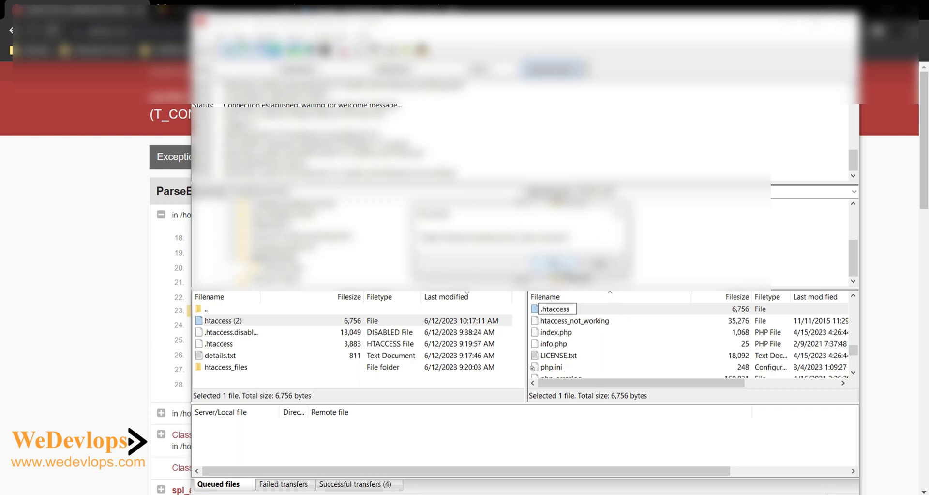
click(609, 272)
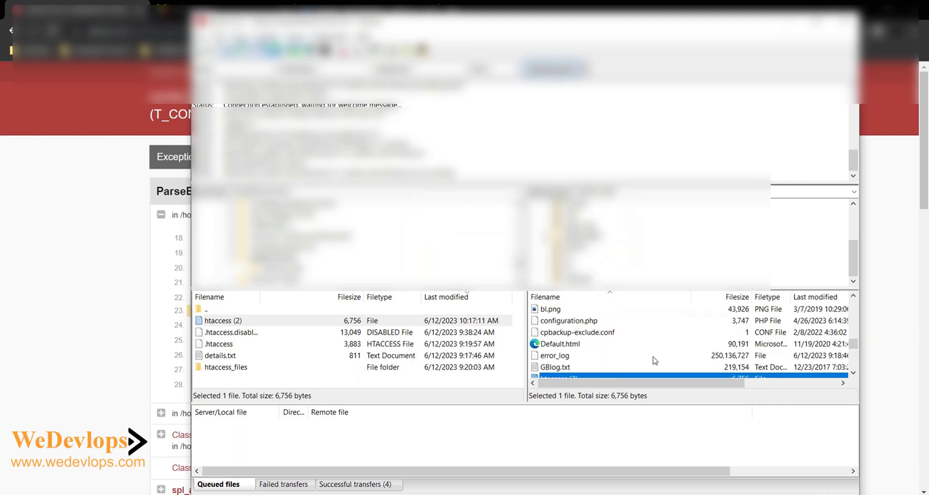
- Rename the server's existing .htaccess file to .htaccess_xx
scroll(654, 360, up, 5)
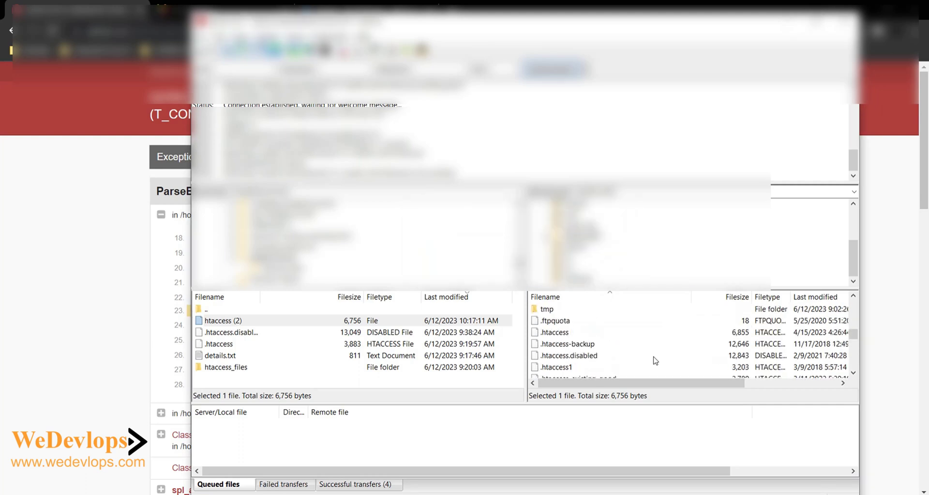
click(562, 334)
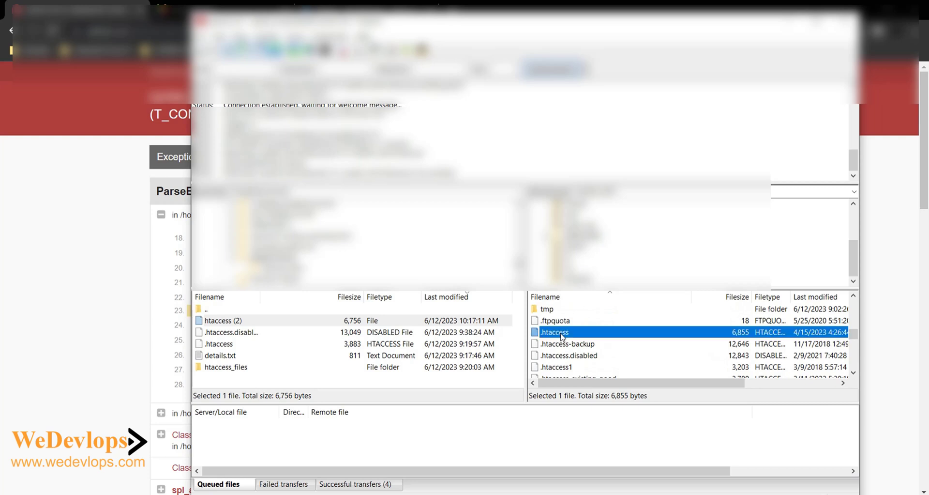
right_click(561, 334)
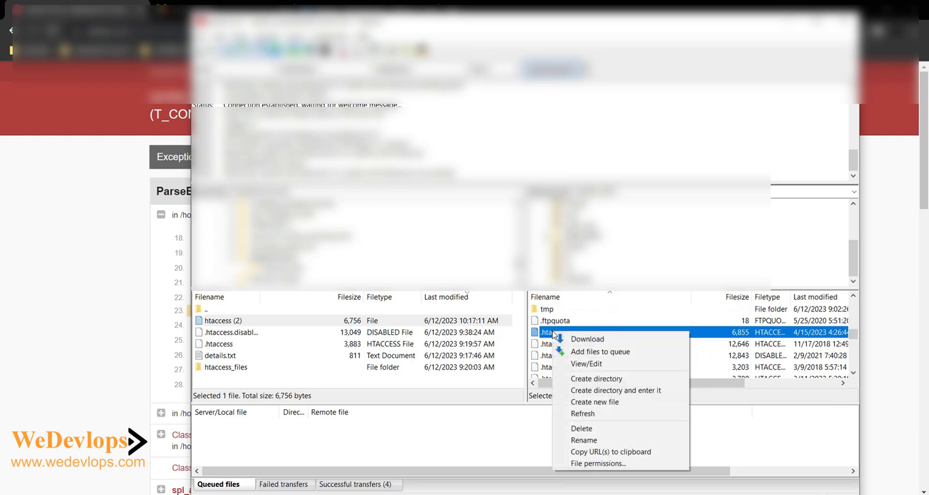
click(584, 440)
key(End)
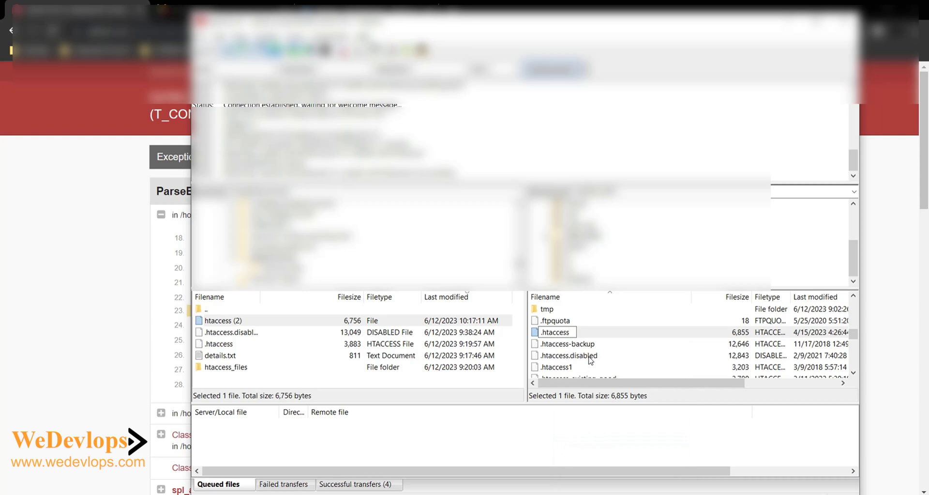
text(_xx)
key(Return)
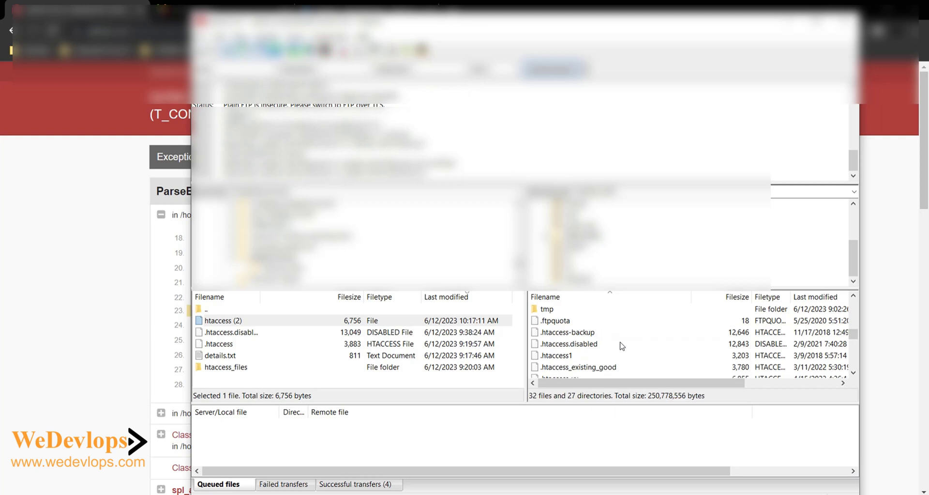
- Rename the server's htaccess (2) file to .htaccess and switch to the browser to reload the error page
scroll(622, 346, down, 1)
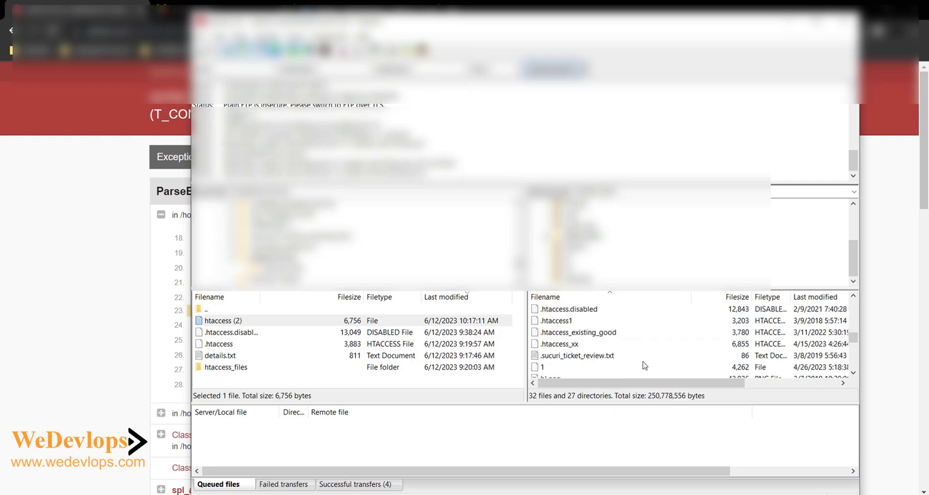
scroll(644, 366, down, 1)
scroll(645, 366, down, 2)
click(564, 347)
right_click(564, 347)
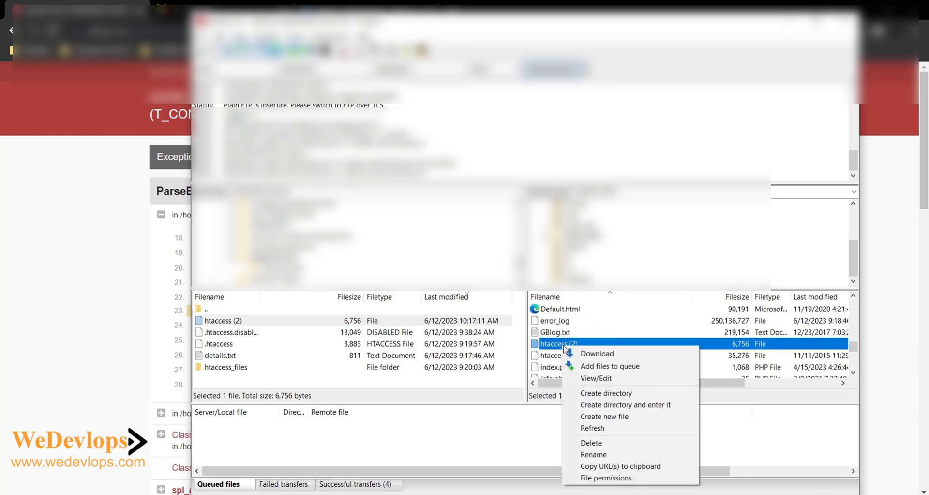
click(590, 455)
click(583, 345)
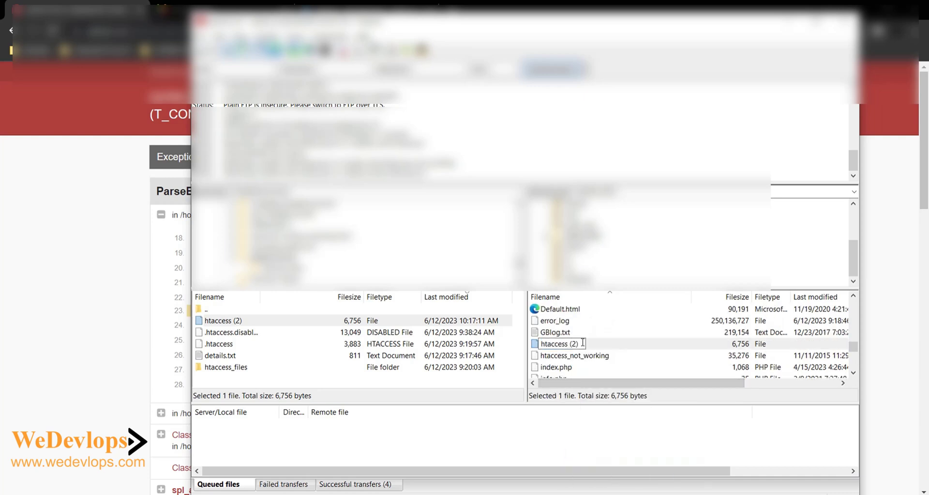
key(BackSpace)
key(BackSpace)
key(BackSpace)
key(BackSpace)
key(Left)
key(Left)
key(Left)
key(Left)
text(.)
key(Return)
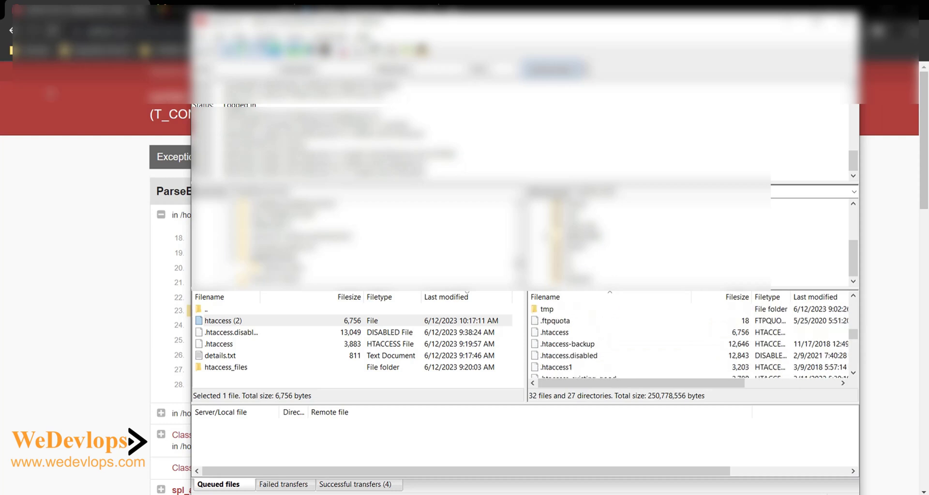
click(63, 48)
click(52, 32)
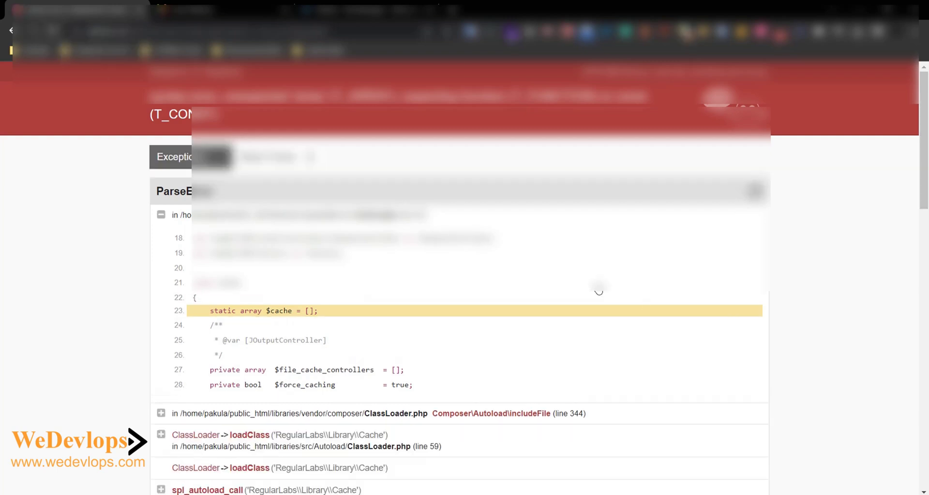
- Switch back to FileZilla and rename the server's .htaccess file to .htaccess_11_x
key(alt+Tab)
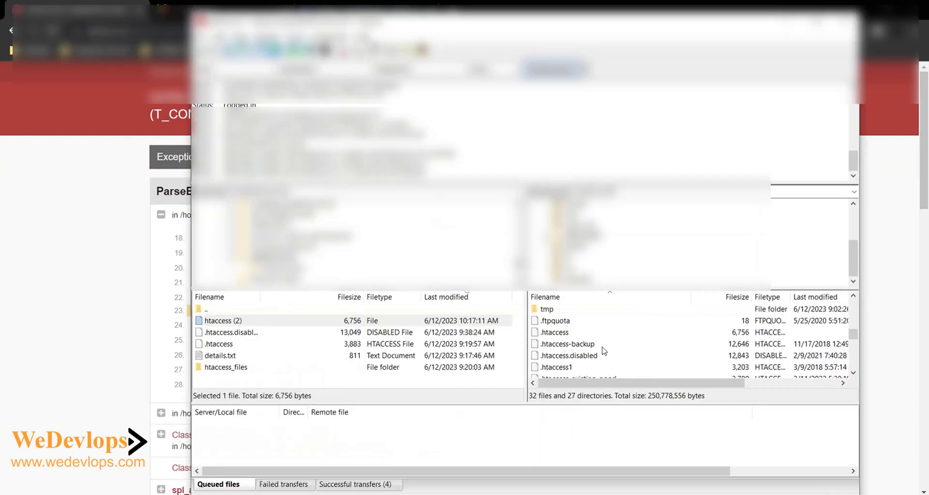
click(562, 334)
right_click(562, 334)
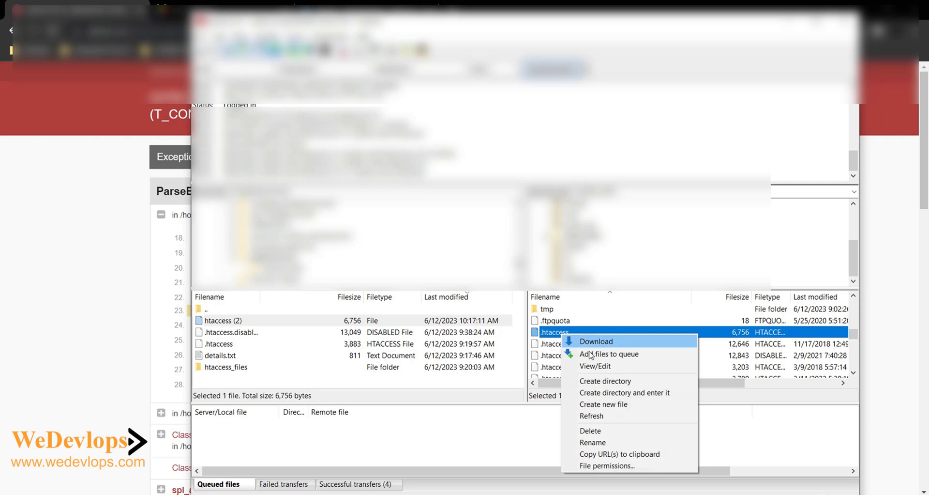
click(601, 442)
click(573, 332)
text(_11_x)
key(Return)
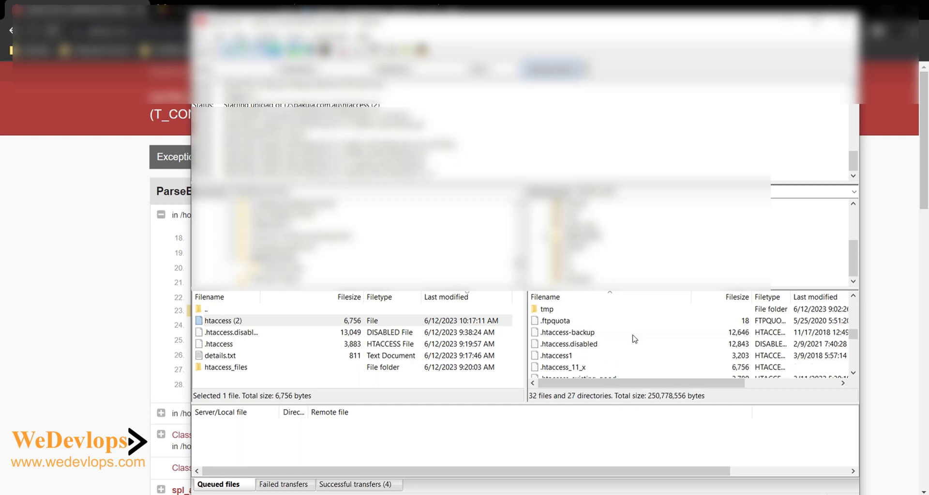
- Rename the server's .htaccess_existing_good file back to its original name, .htaccess
scroll(634, 337, down, 1)
click(596, 347)
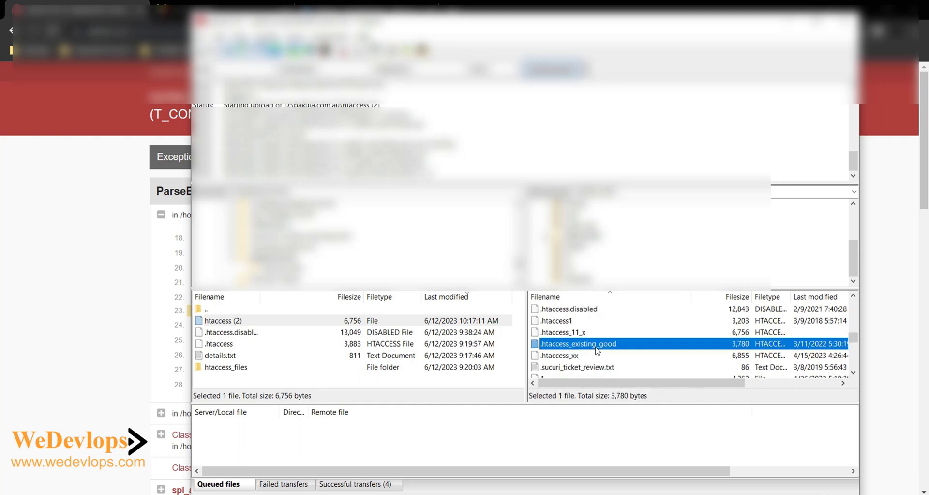
right_click(598, 350)
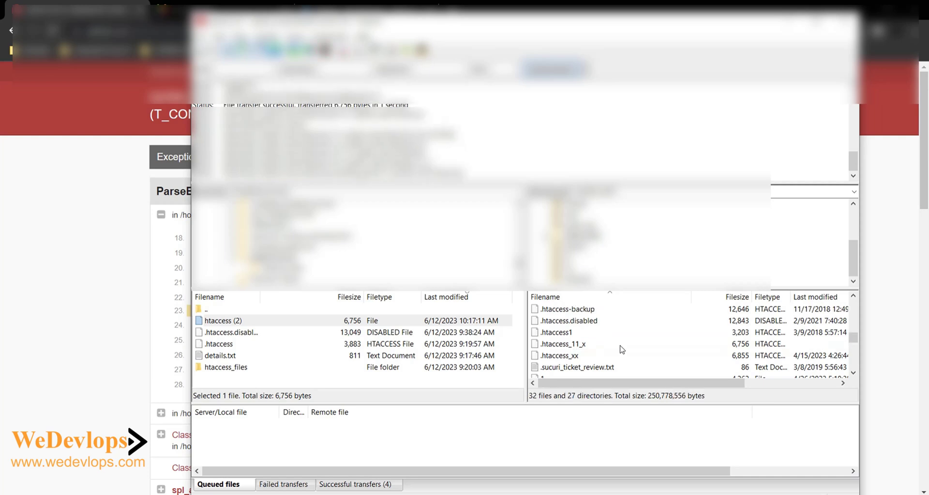
scroll(603, 350, up, 1)
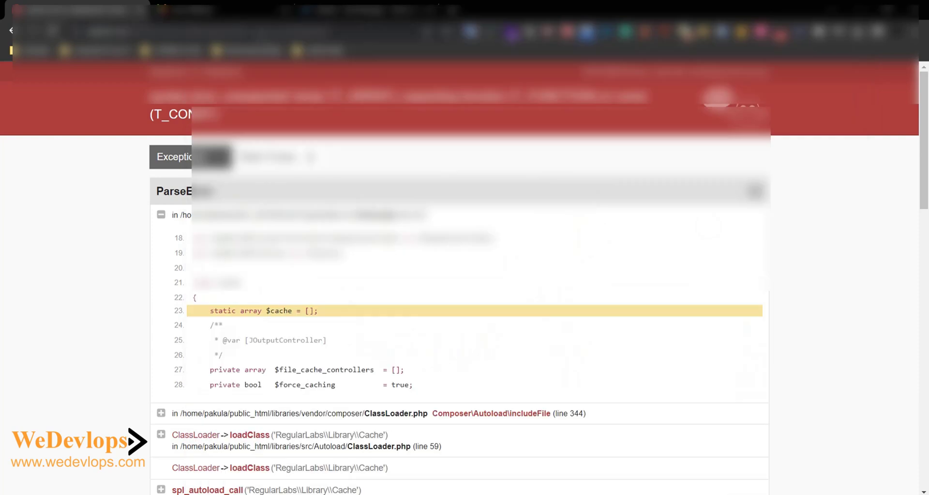
- Switch to the browser and look over the Joomla 4.3.2 update page and its warning
click(801, 19)
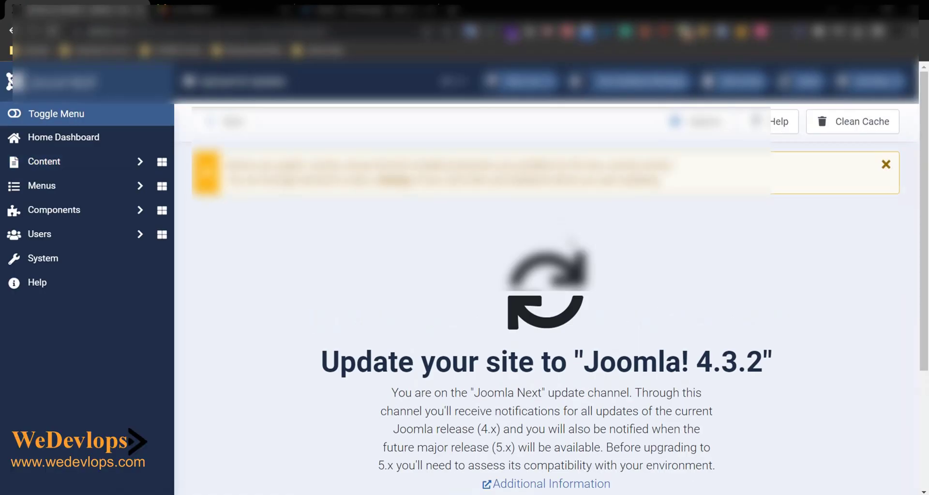
scroll(535, 179, down, 3)
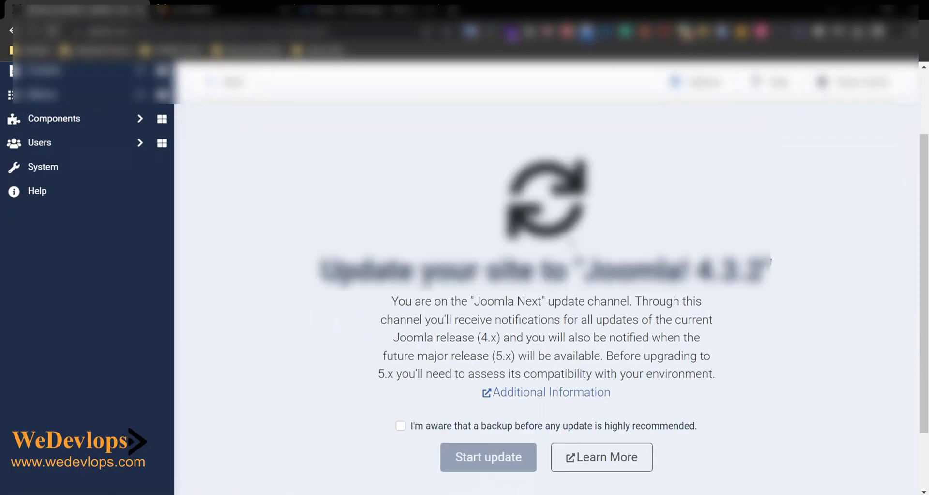
scroll(536, 179, up, 3)
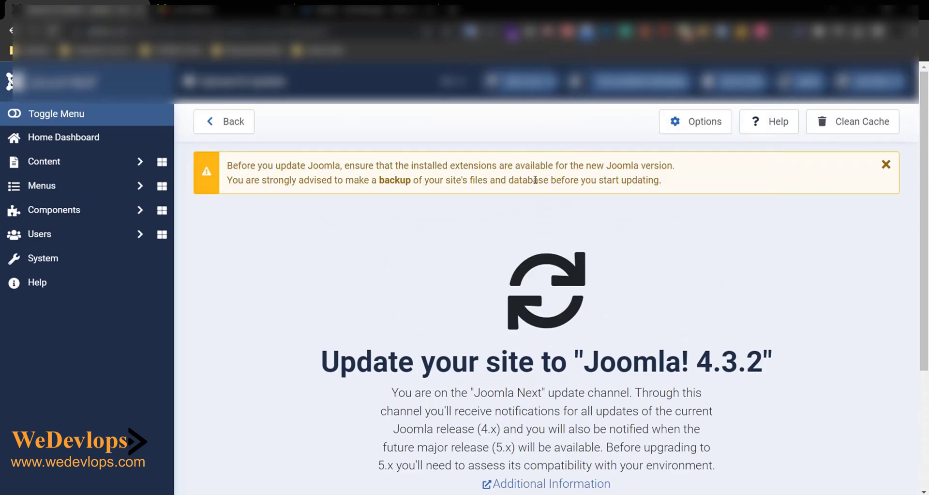
scroll(536, 180, down, 3)
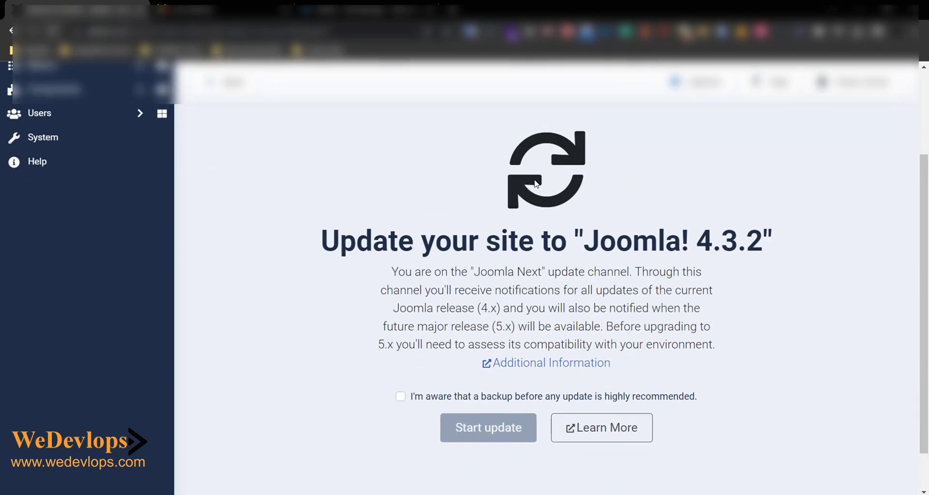
scroll(522, 159, up, 3)
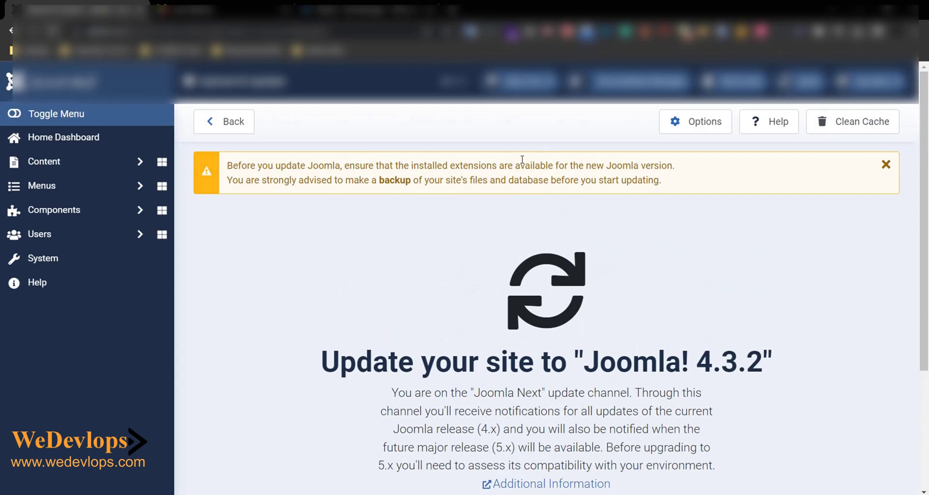
- Go to the Home Dashboard, open the available 4.3.2 update from its notifications, and choose the Upload and Update method
click(80, 142)
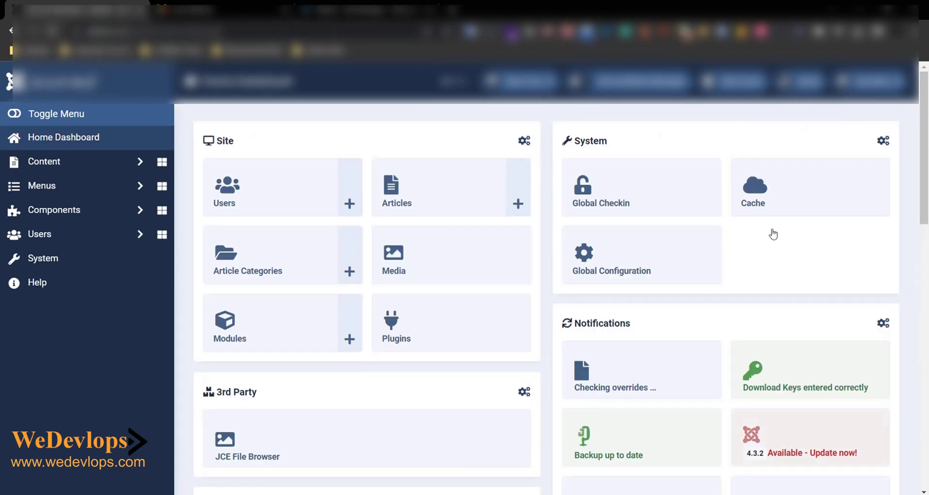
scroll(775, 233, down, 4)
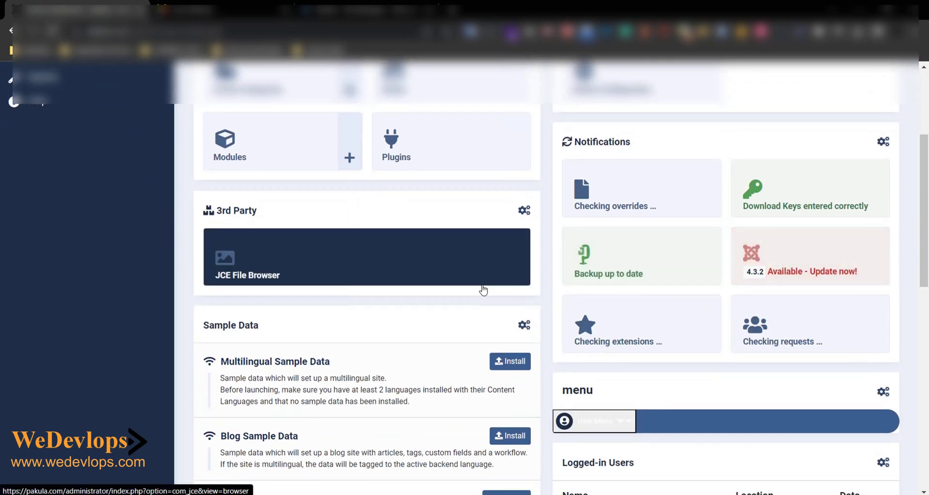
scroll(483, 288, up, 4)
scroll(754, 285, down, 3)
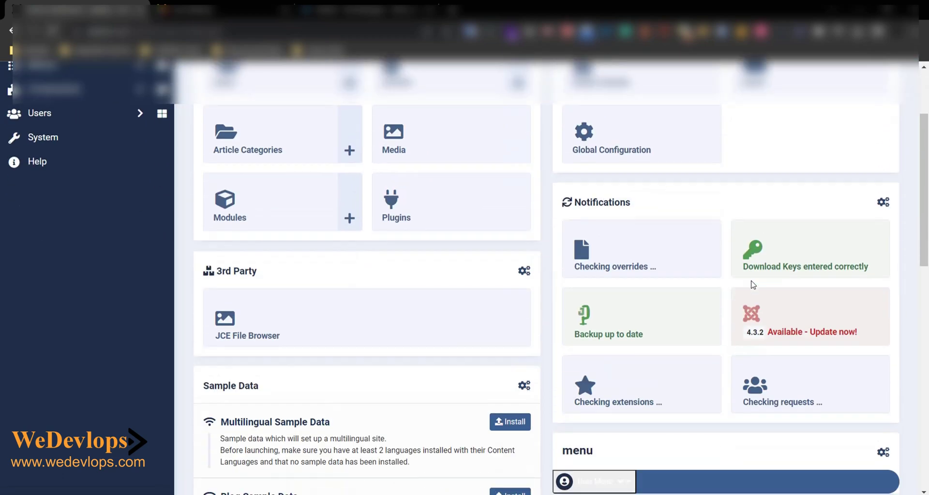
click(790, 322)
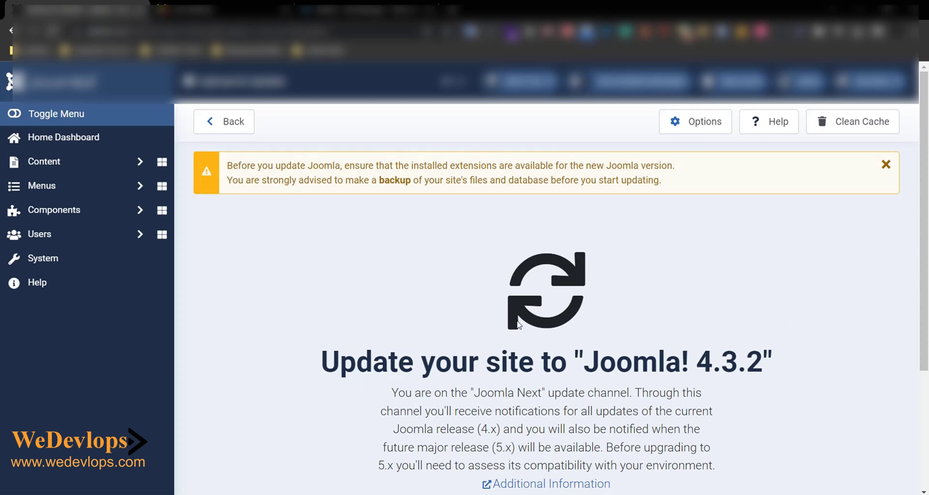
scroll(518, 324, down, 3)
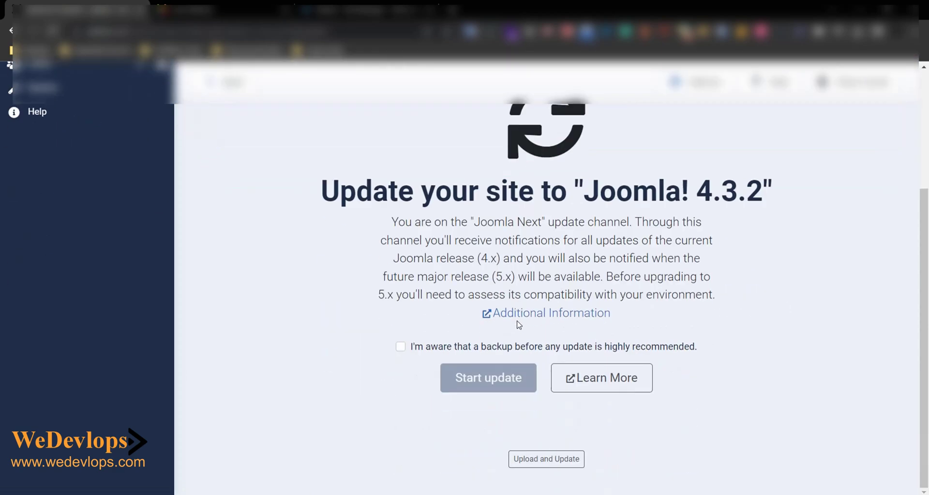
click(561, 465)
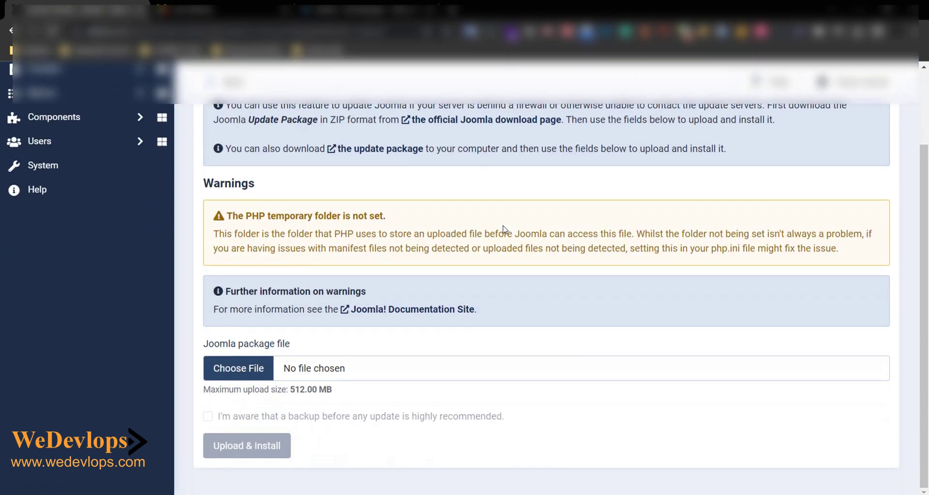
- Select Joomla_4.3.2-Stable-Update_Package (1).zip from Downloads as the Joomla package file and acknowledge the backup recommendation
click(247, 369)
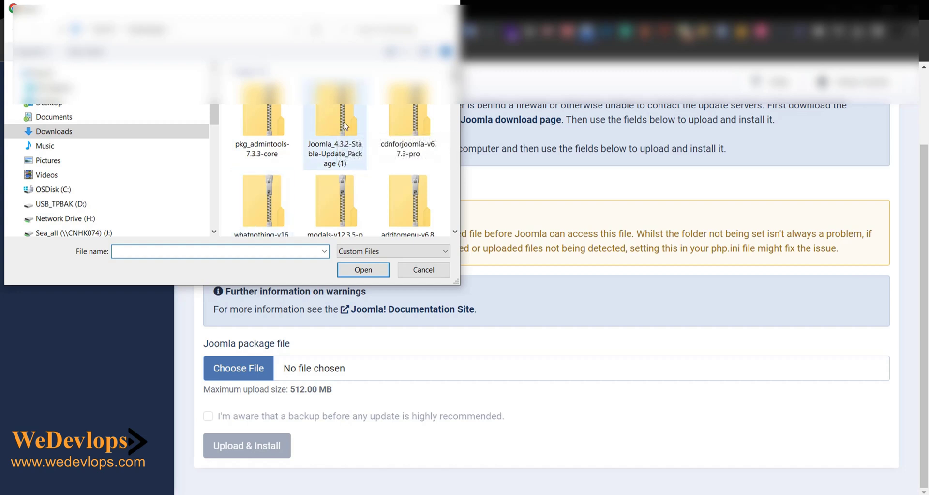
click(337, 128)
click(354, 263)
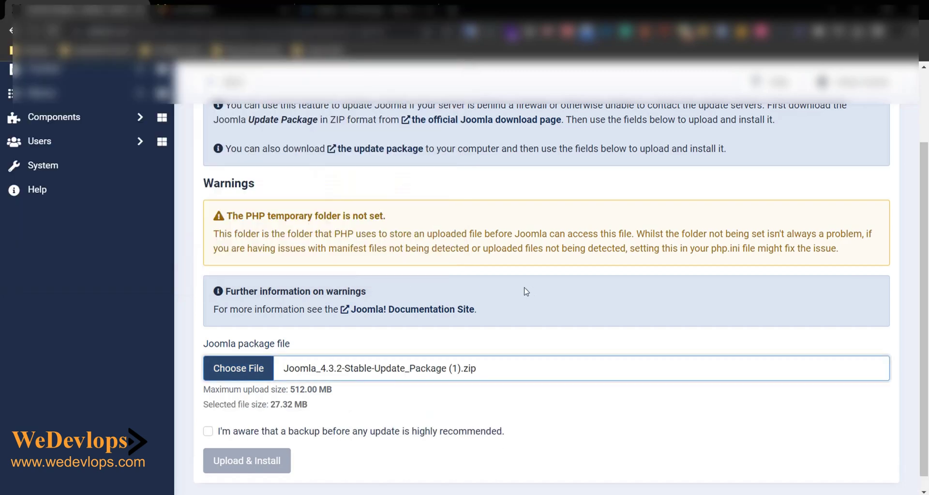
scroll(484, 310, down, 1)
click(208, 416)
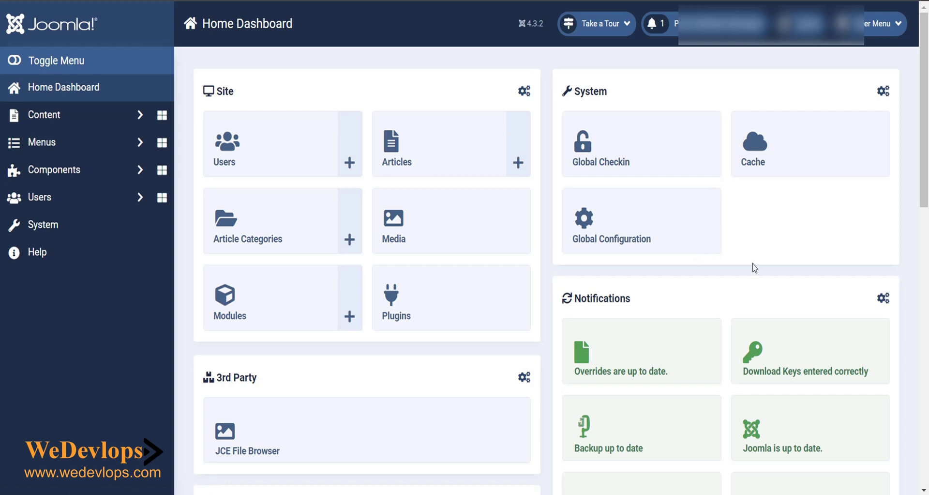
- Check the Home Dashboard's update notifications and Joomla version, dismissing the pop-up that covers them
scroll(754, 267, down, 2)
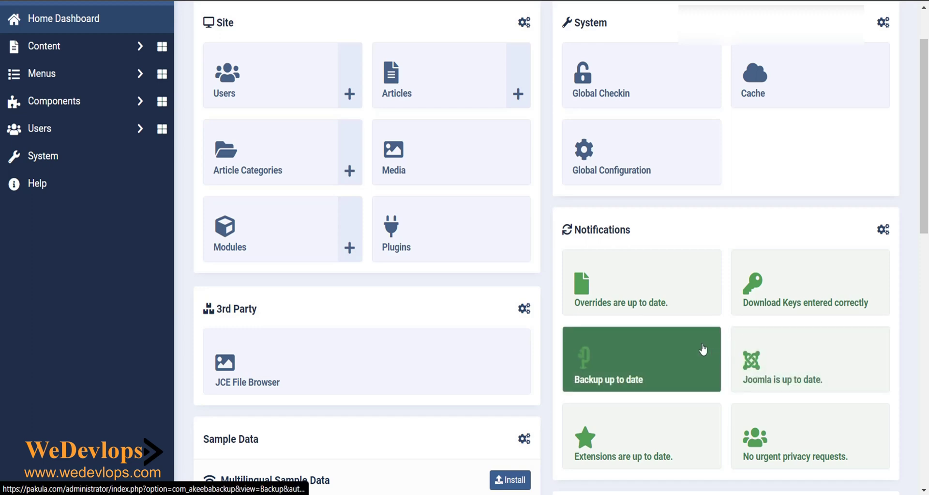
scroll(704, 347, up, 2)
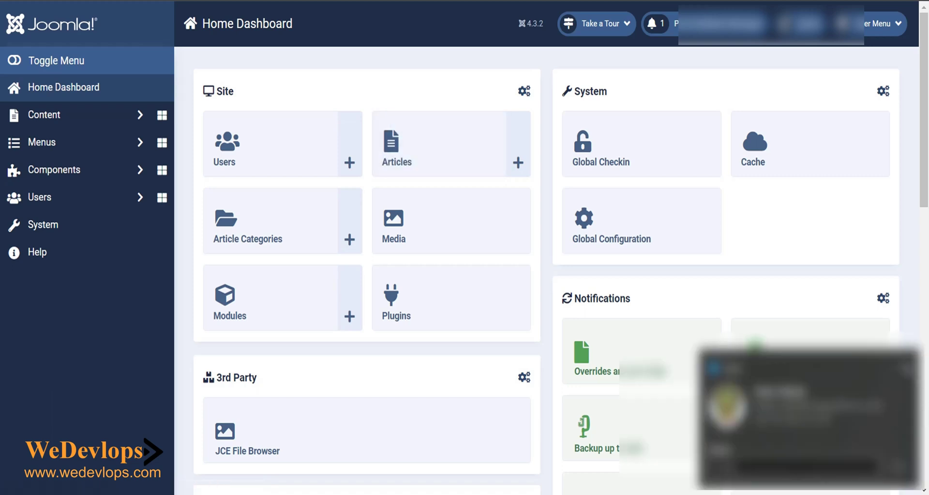
click(907, 371)
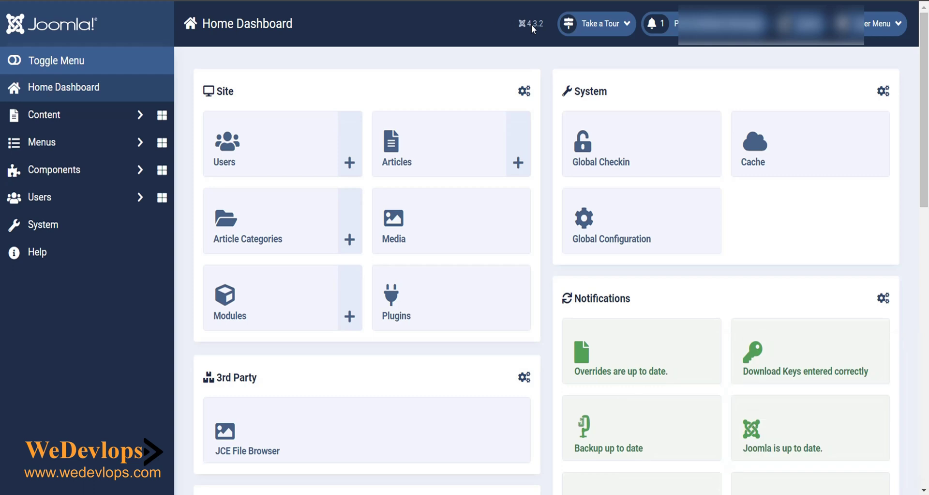